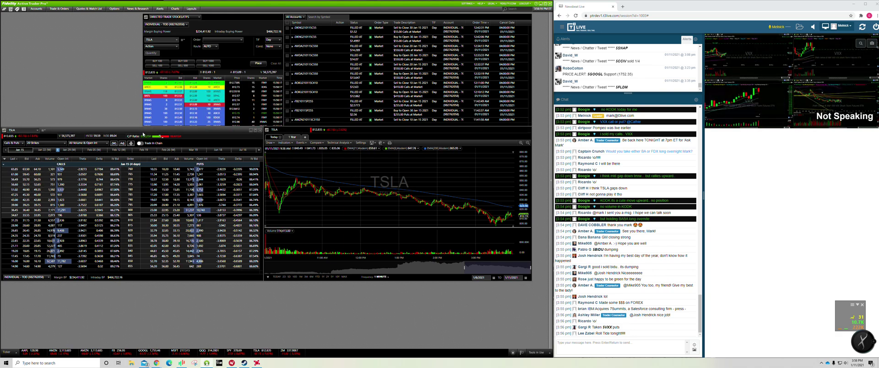
Open a new option chain window, load QQQ to view its calls and puts, and close the window.
left_click(112, 9)
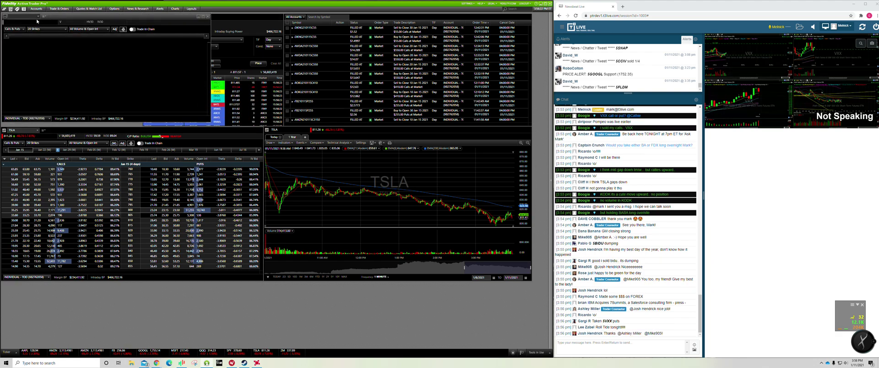
type("QQQ")
key("Return")
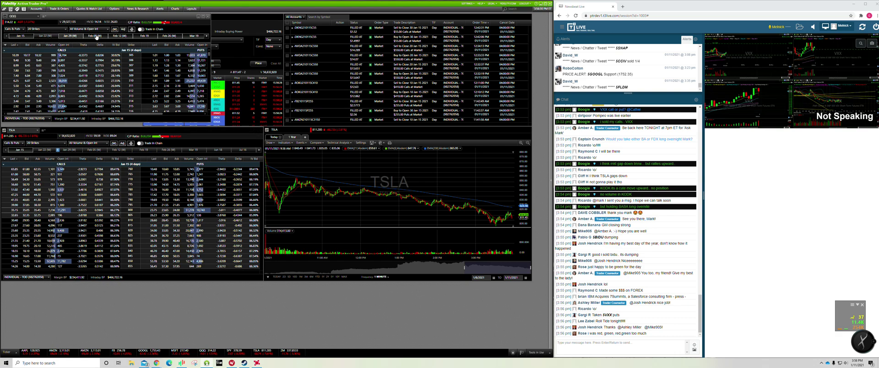
left_click(207, 17)
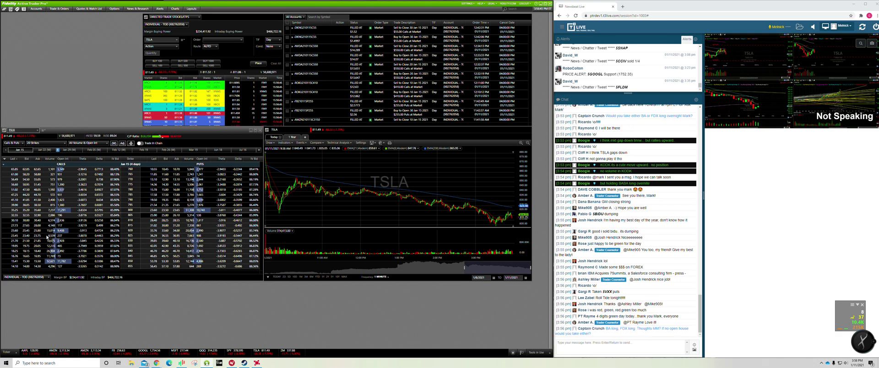
Open a directed trade options ticket from the TSLA Jan 15 calls, review its option shortcut settings, and close it without changes.
left_click(38, 261)
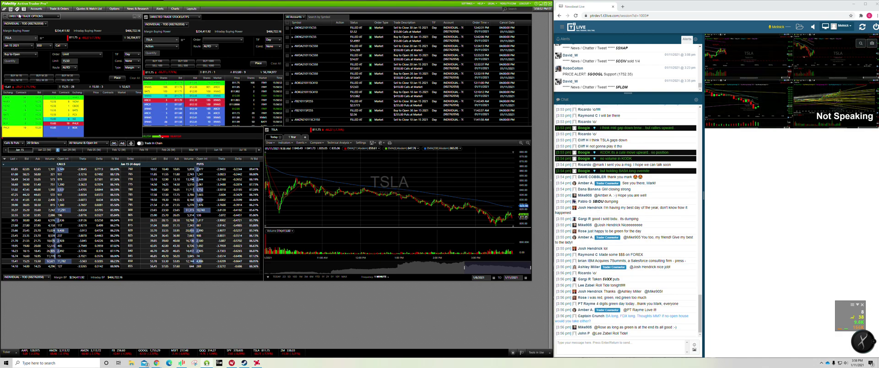
right_click(79, 19)
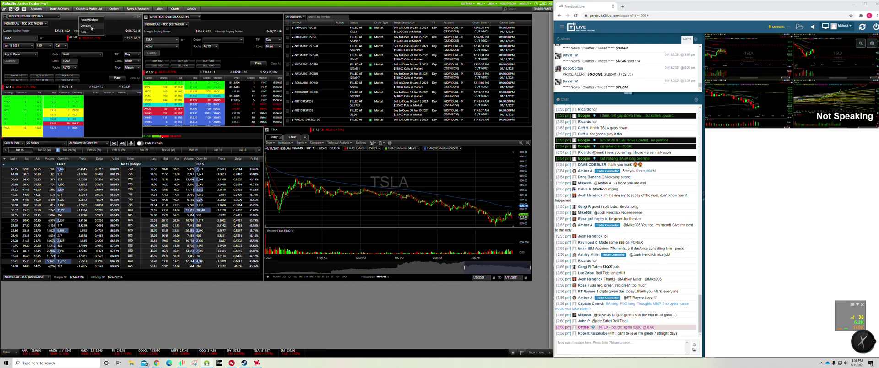
left_click(91, 26)
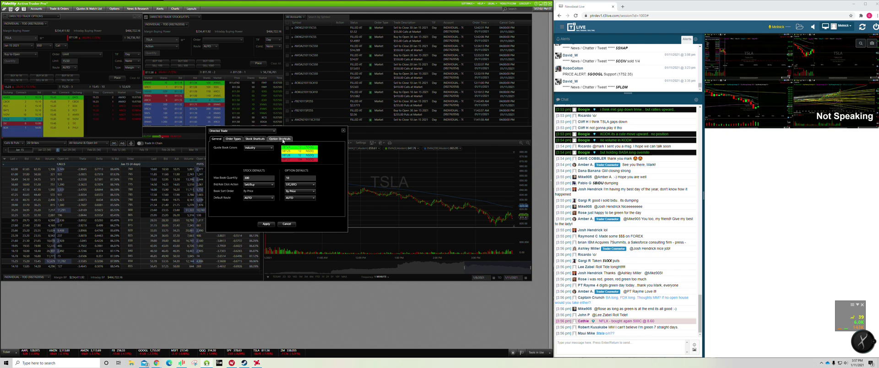
left_click(280, 139)
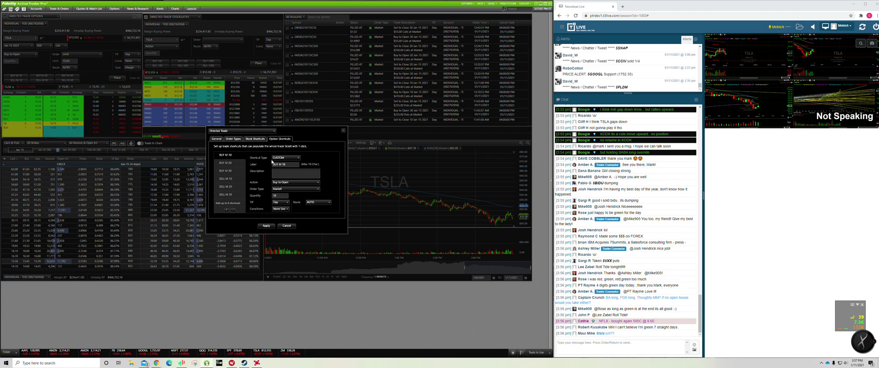
triple_click(273, 164)
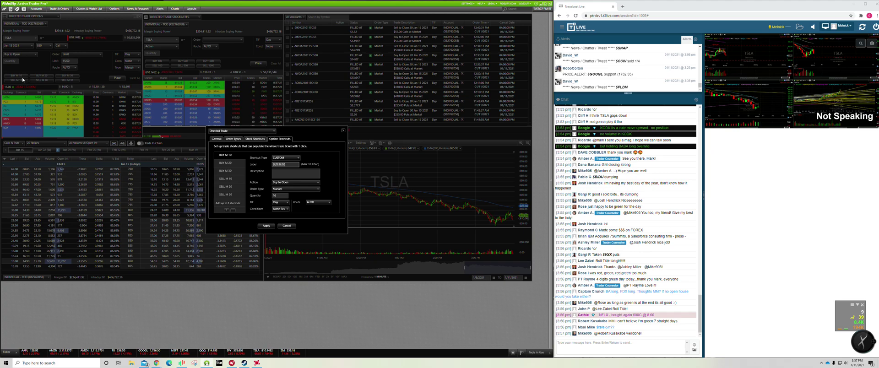
left_click(287, 226)
left_click(138, 17)
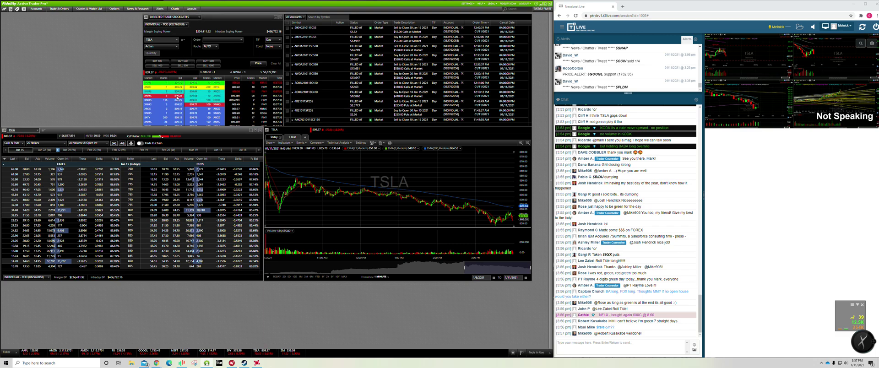
Open a new directed trade and extended hours ticket, view the QQQ quote book in it, and close it.
left_click(60, 9)
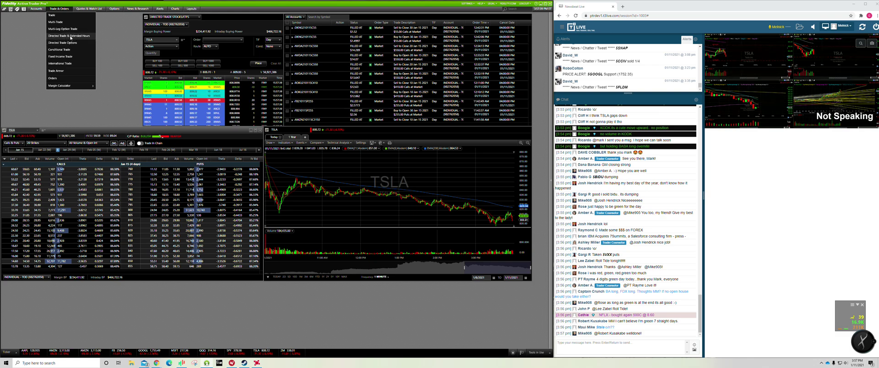
left_click(69, 36)
left_click(20, 39)
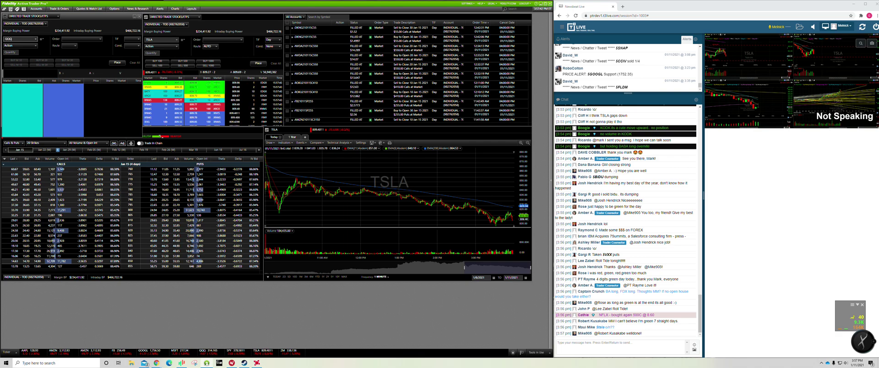
key("Return")
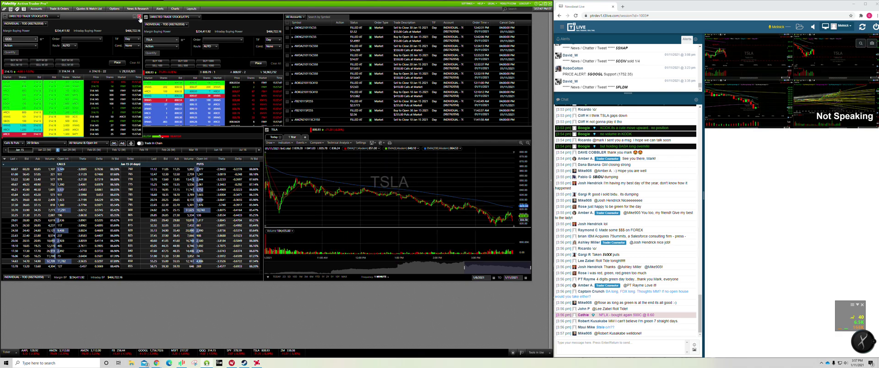
left_click(139, 17)
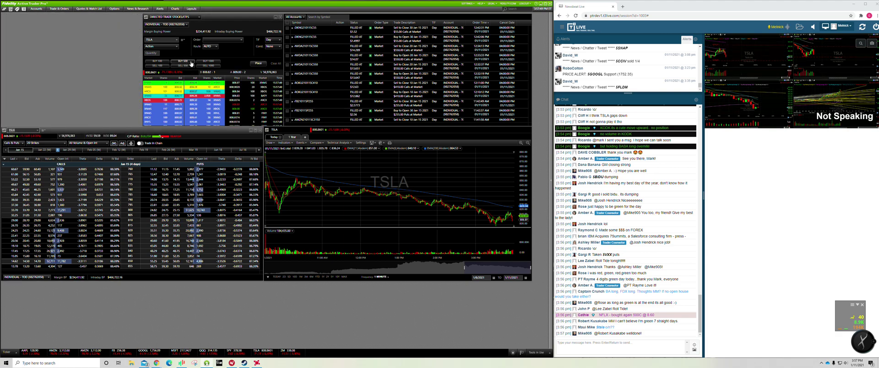
Review the stock shortcut settings of the TSLA directed trade stock ticket and cancel without changing them.
right_click(218, 18)
left_click(227, 26)
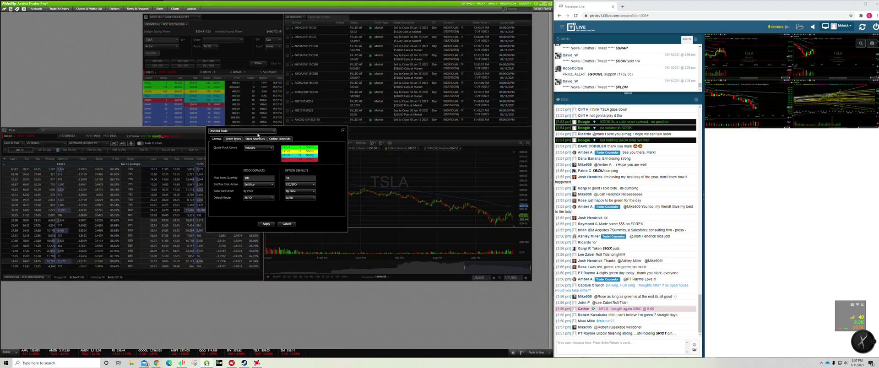
left_click(257, 139)
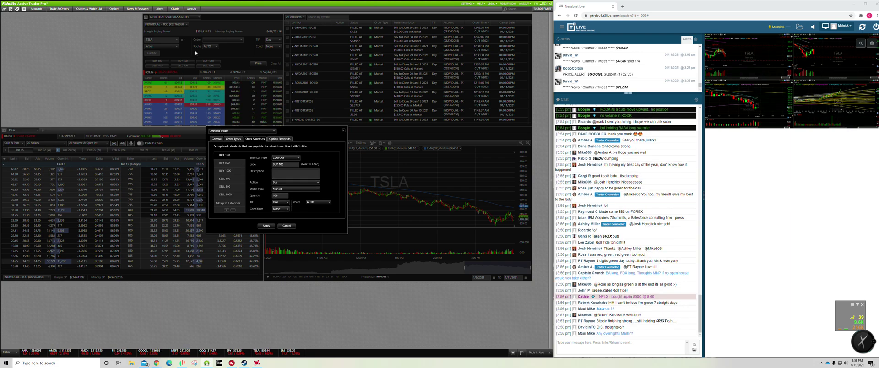
left_click(291, 227)
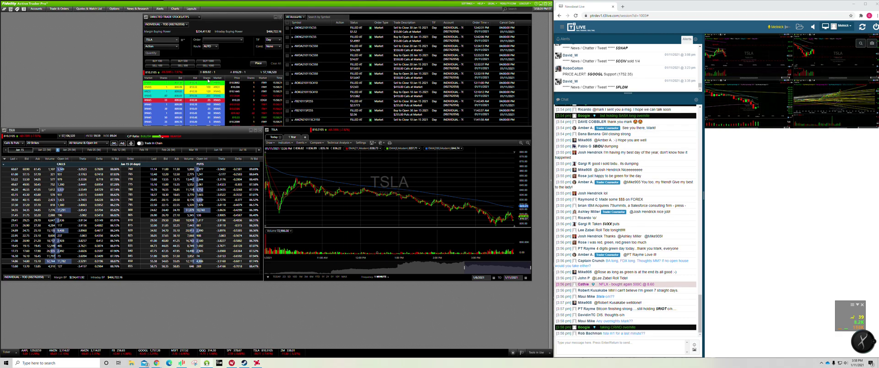
Switch the linked chart, option chain and stock ticket through AAPL and AMZN, ending on AAPL.
left_click(359, 169)
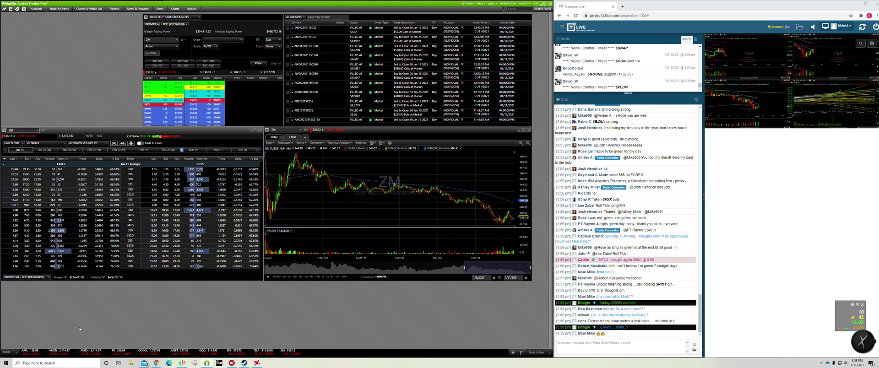
left_click(34, 352)
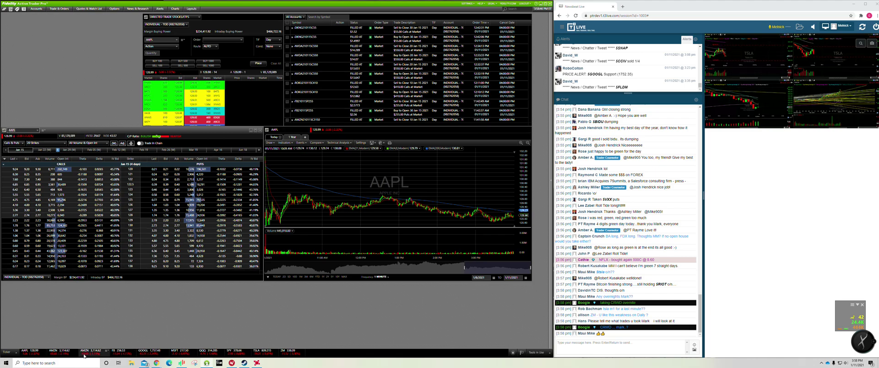
left_click(60, 352)
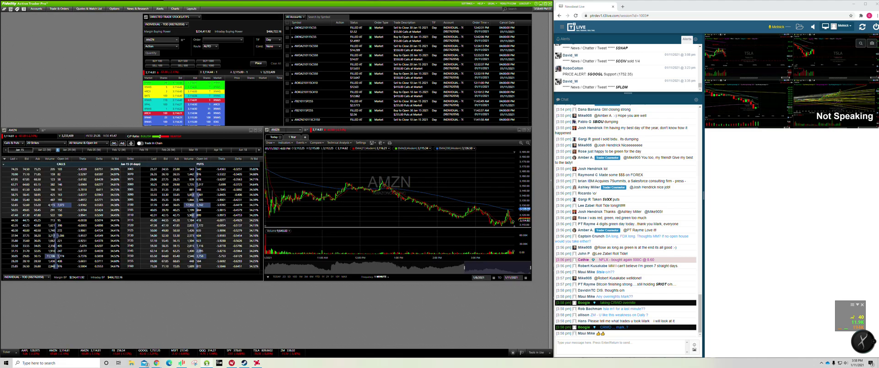
key("Return")
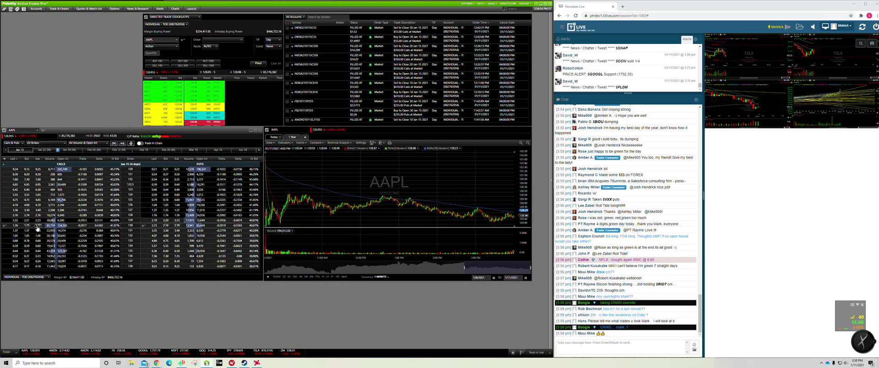
Buy to open 10 AAPL Jan 15 130 calls at market, and sell the 10 contracts to close at market.
left_click(38, 228)
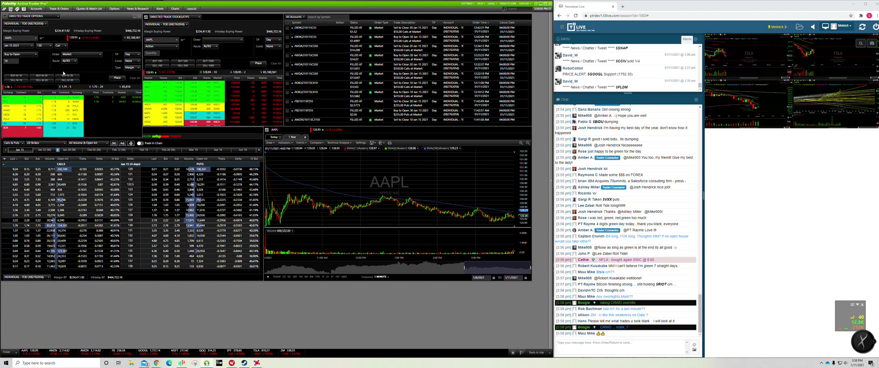
left_click(117, 78)
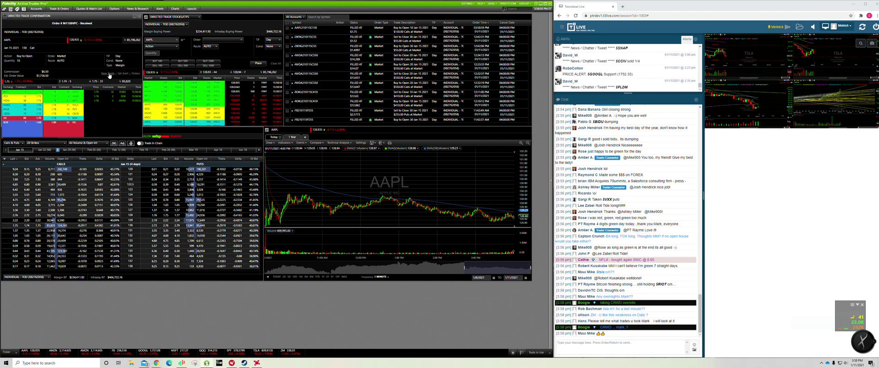
left_click(25, 80)
left_click(117, 78)
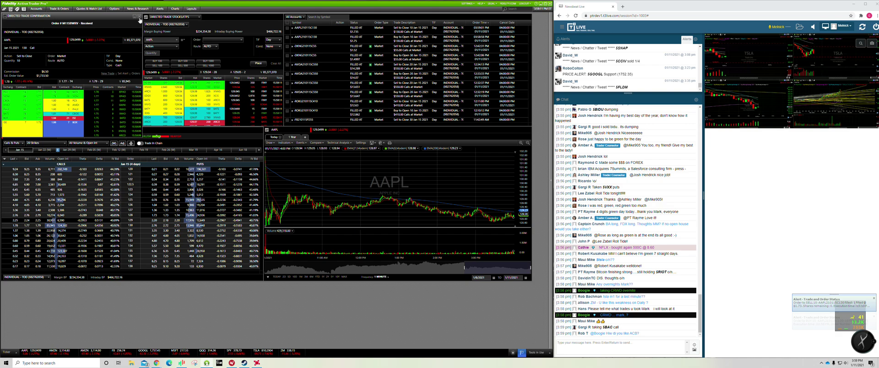
Prefill a new AAPL call ticket with the 10-contract market buy shortcut and close it without placing an order.
left_click(107, 74)
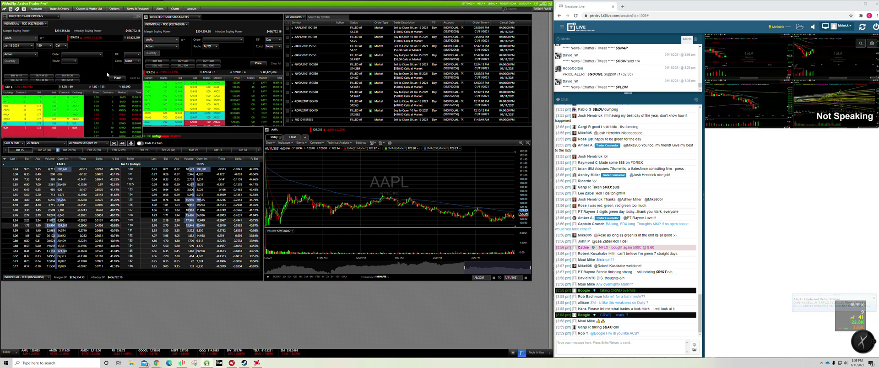
left_click(17, 75)
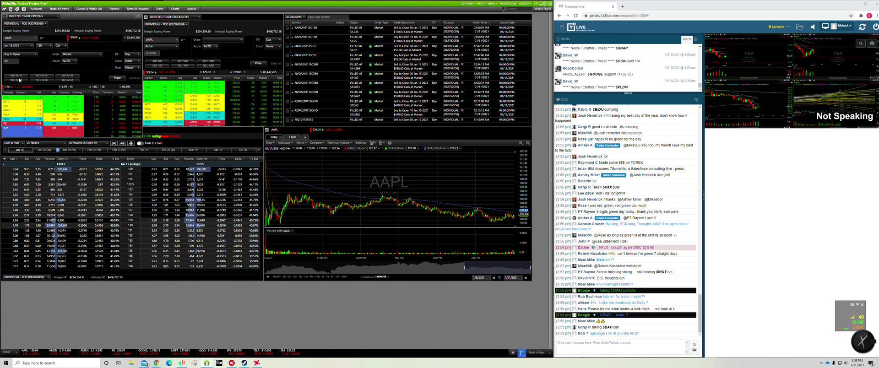
left_click(20, 80)
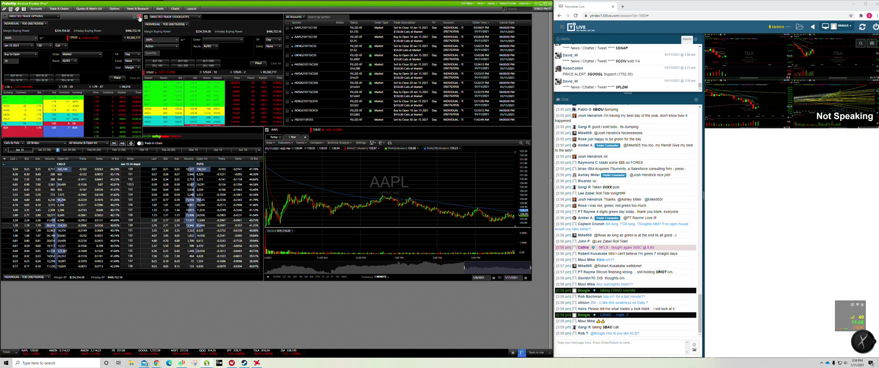
left_click(140, 17)
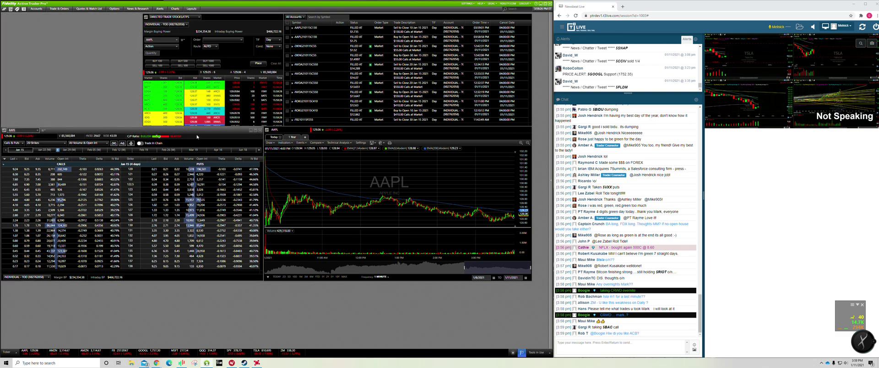
Switch the linked chart, option chain and stock ticket to TSLA, and narrow the trading platform window slightly.
type("A")
key("Return")
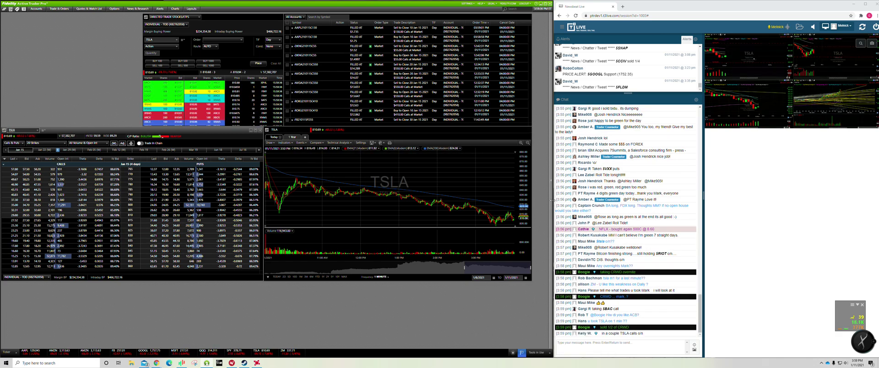
mouse_move(552, 200)
left_mouse_down()
mouse_move(542, 201)
mouse_move(549, 201)
left_mouse_up()
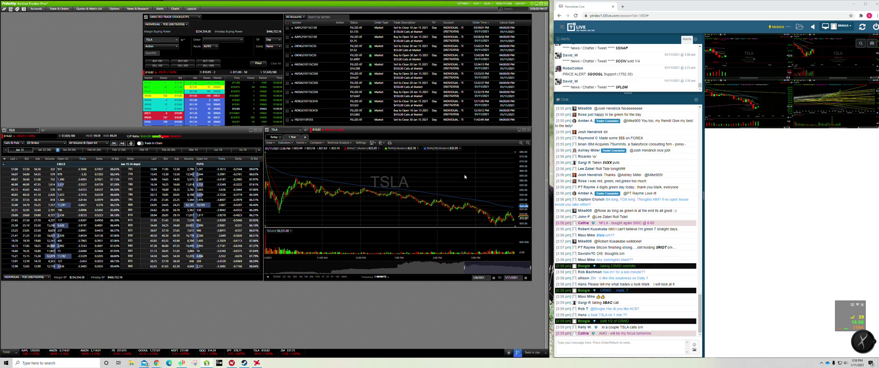